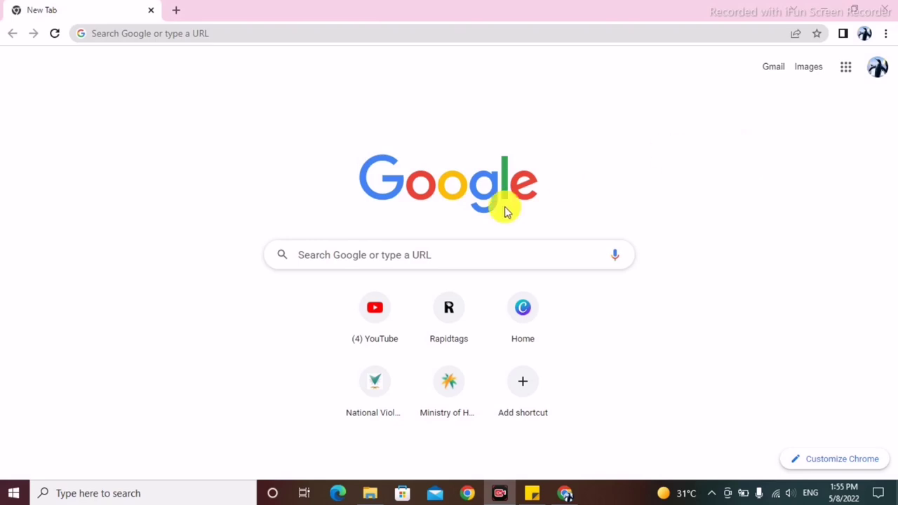
# Search Google for SCE and open the Saudi Council of Engineers website from the results.
pyautogui.click(369, 254)
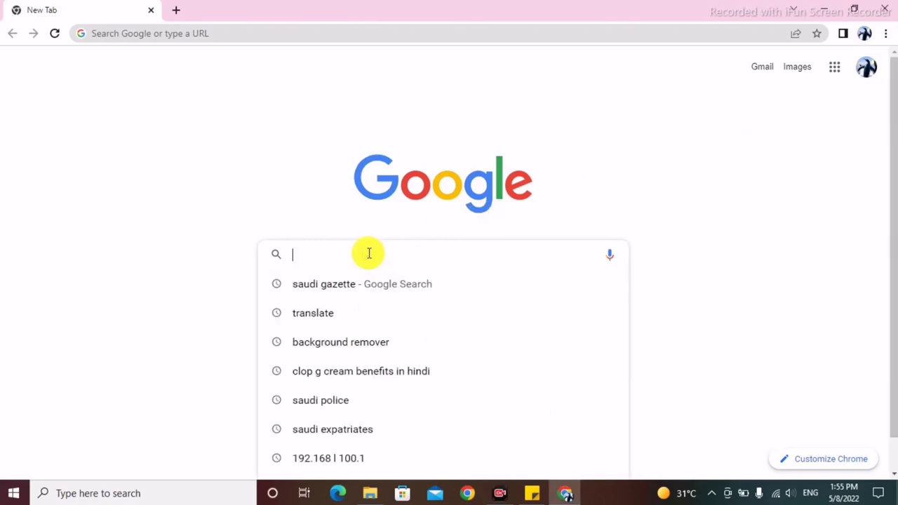
pyautogui.write('SCE')
pyautogui.press('Return')
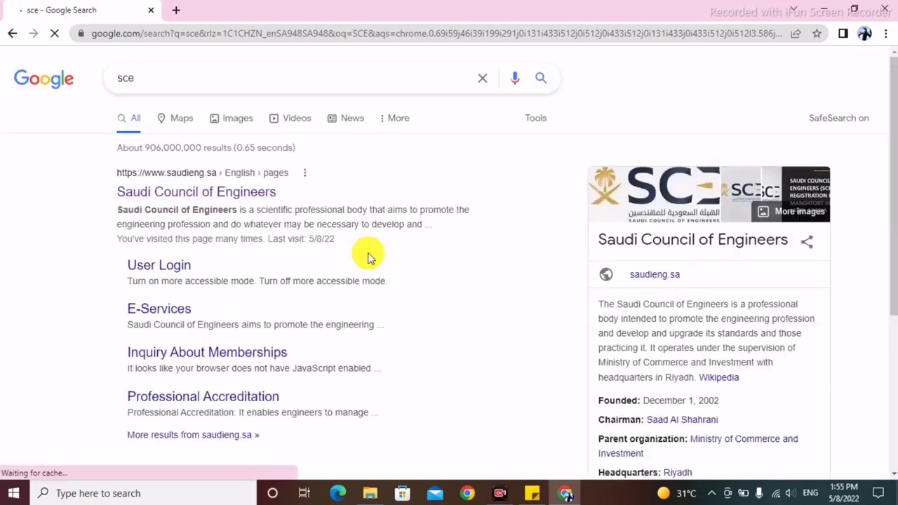
pyautogui.click(198, 200)
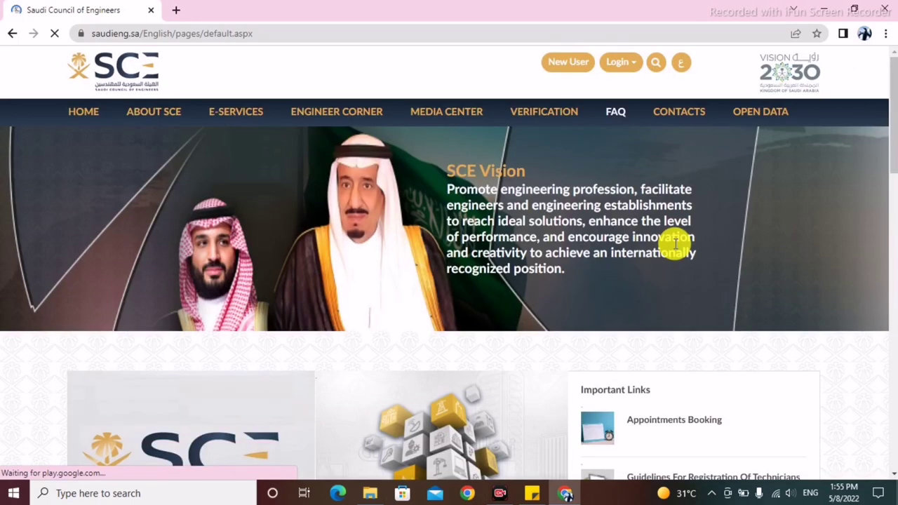
# Open the Accreditation login page of the Saudi Council of Engineers and switch it to English.
pyautogui.click(614, 67)
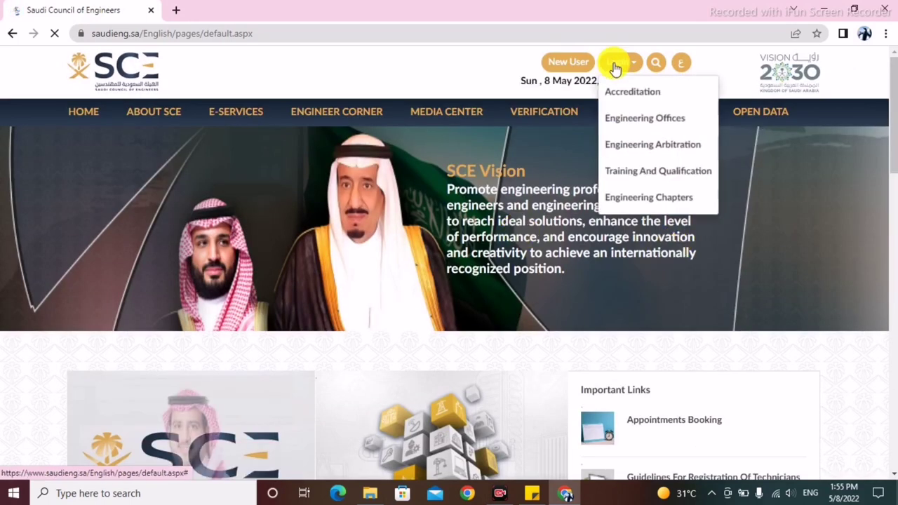
pyautogui.click(625, 91)
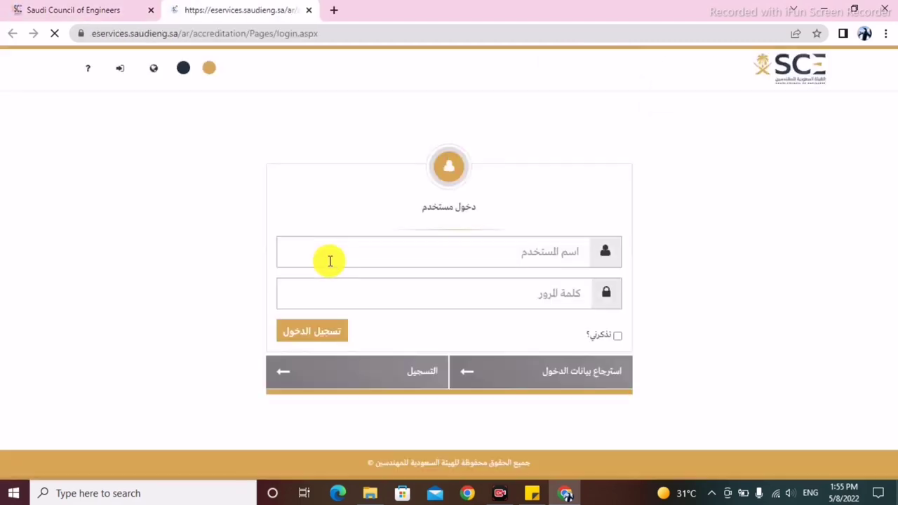
pyautogui.click(154, 67)
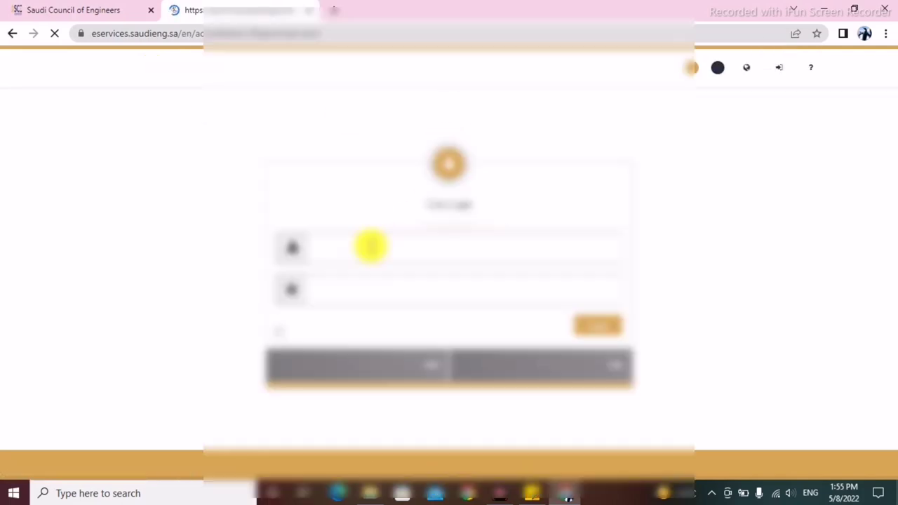
# Log in to the accreditation account with the saved e-mail as username and the account password.
pyautogui.click(370, 246)
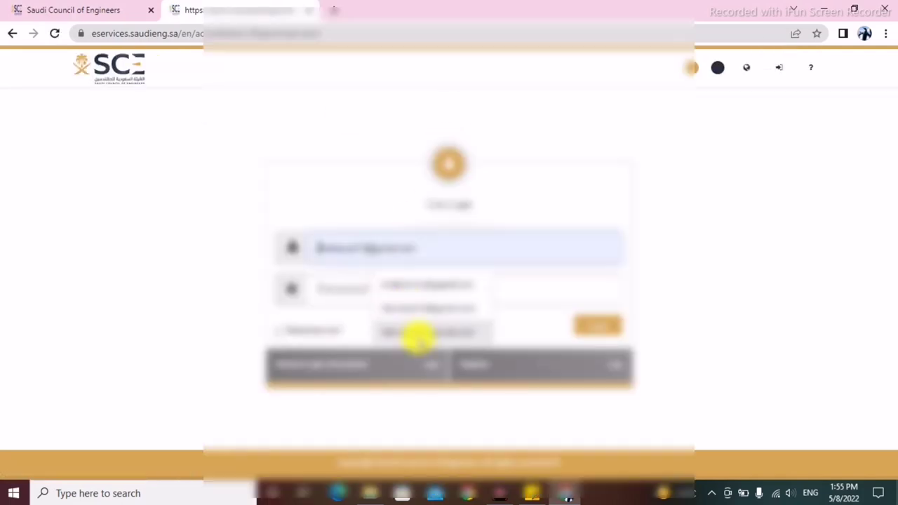
pyautogui.click(413, 326)
pyautogui.click(349, 287)
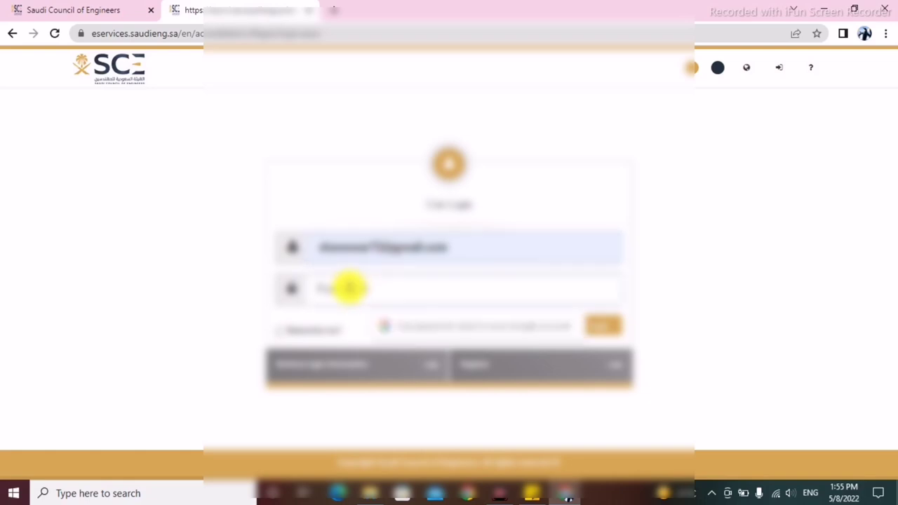
pyautogui.write('***********')
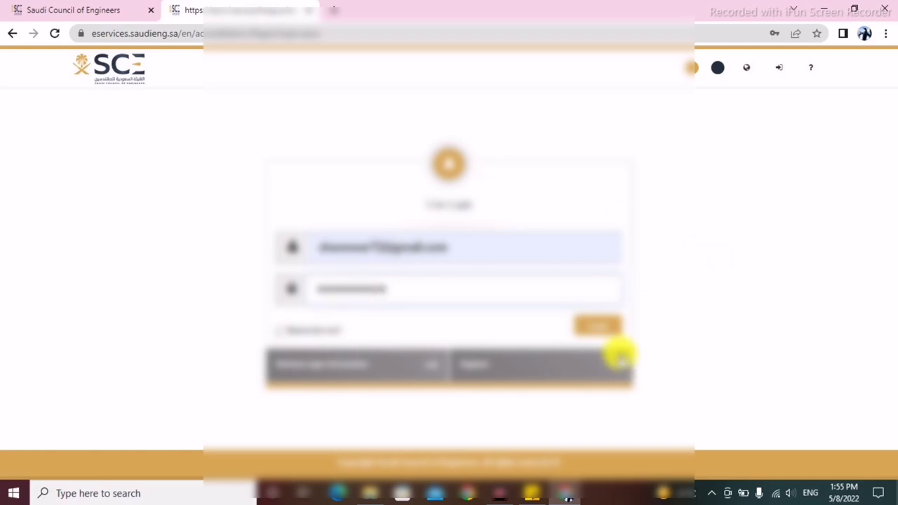
pyautogui.click(597, 325)
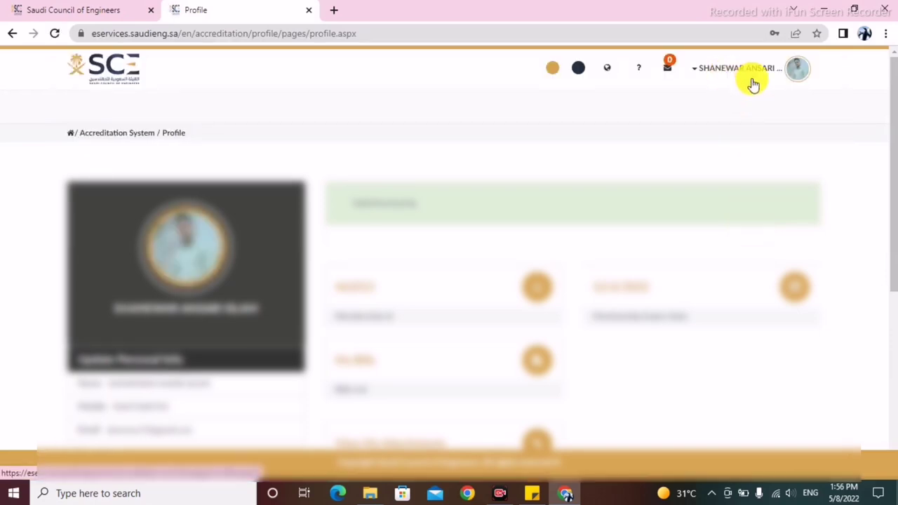
# Open the account's Update Personal Info page and re-enter the last part of the mobile number.
pyautogui.click(799, 75)
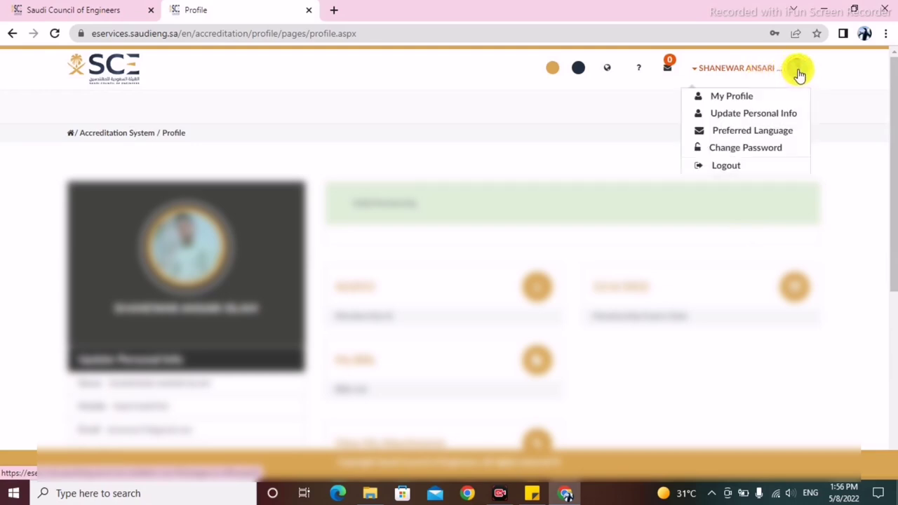
pyautogui.click(761, 116)
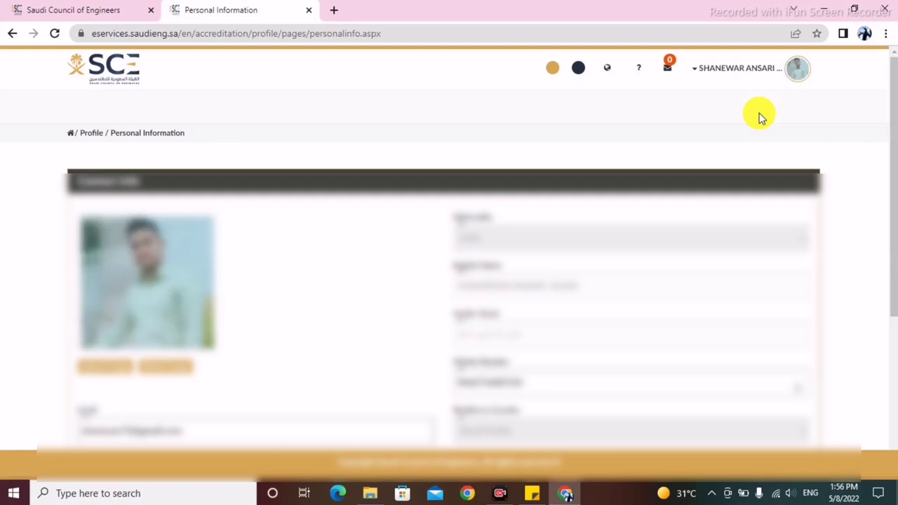
pyautogui.scroll(-2, 758, 221)
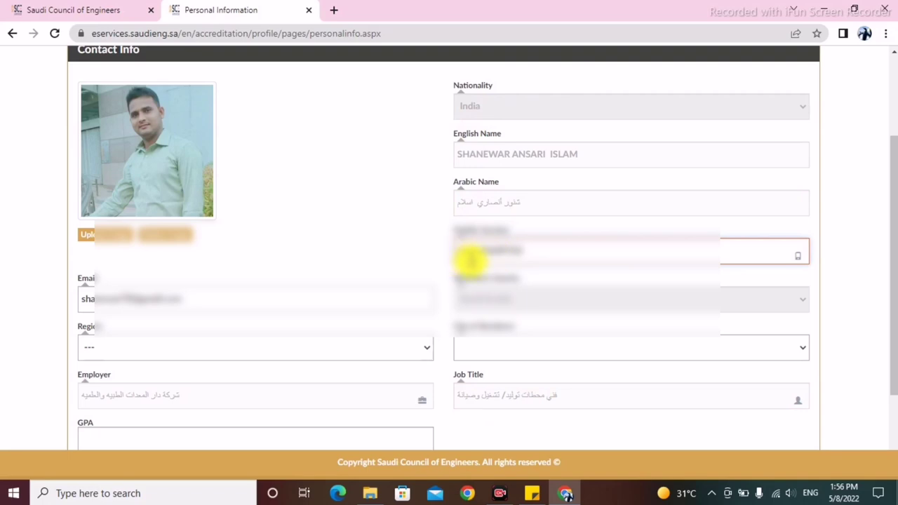
pyautogui.moveTo(491, 251); pyautogui.dragTo(675, 245)
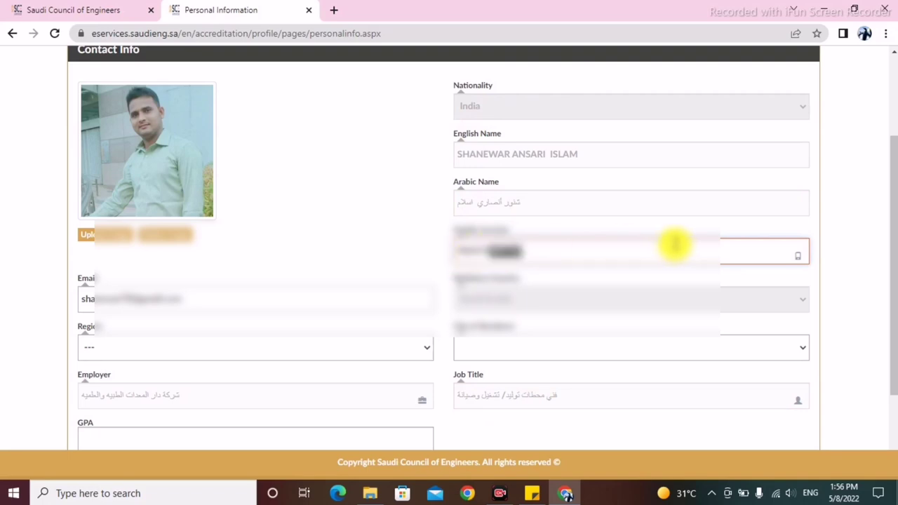
pyautogui.write('05')
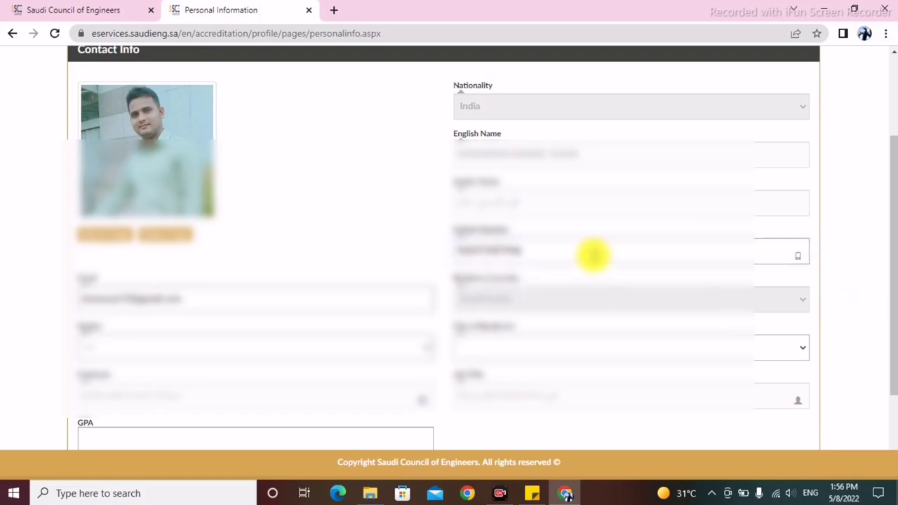
# Set the region to Eastern Region and the city of residence to Dammam in the contact info.
pyautogui.scroll(-1, 575, 266)
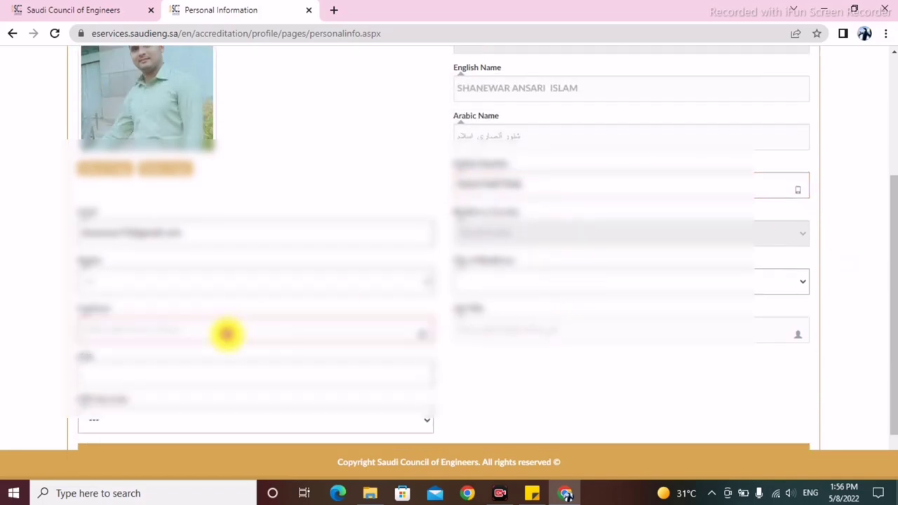
pyautogui.click(120, 284)
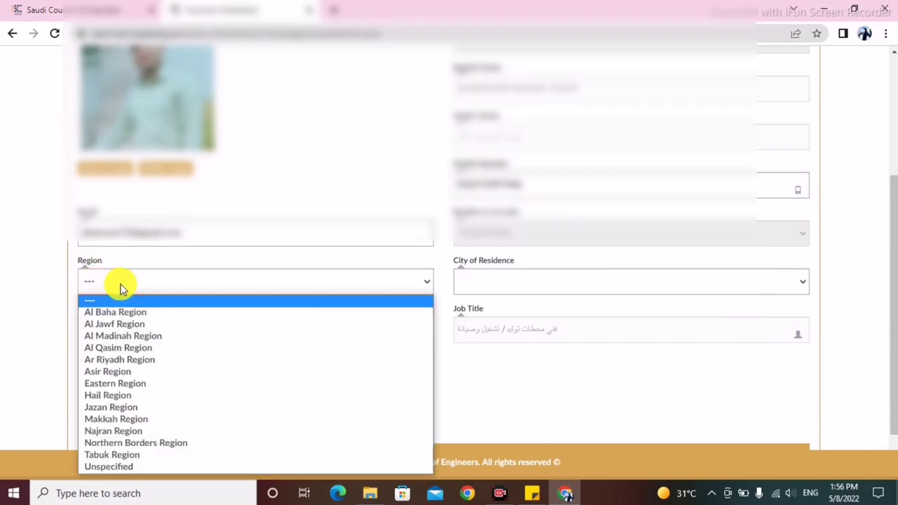
pyautogui.click(112, 383)
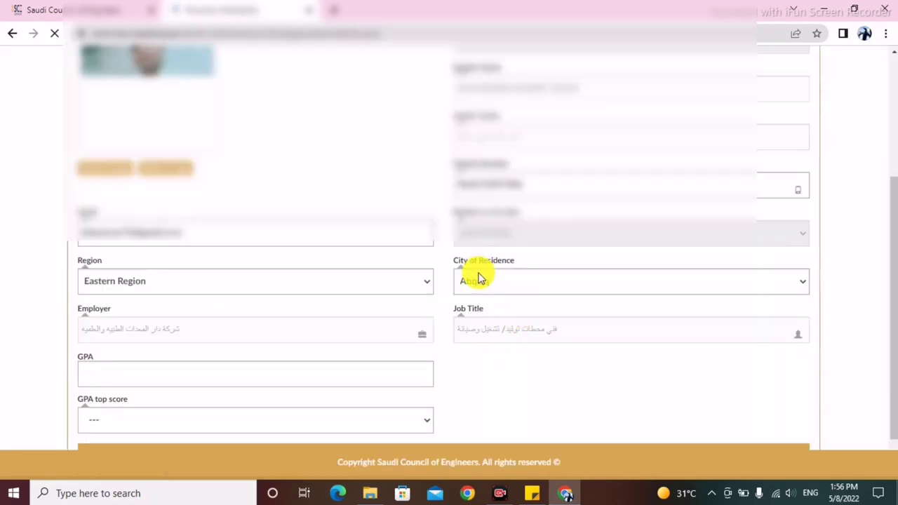
pyautogui.click(510, 290)
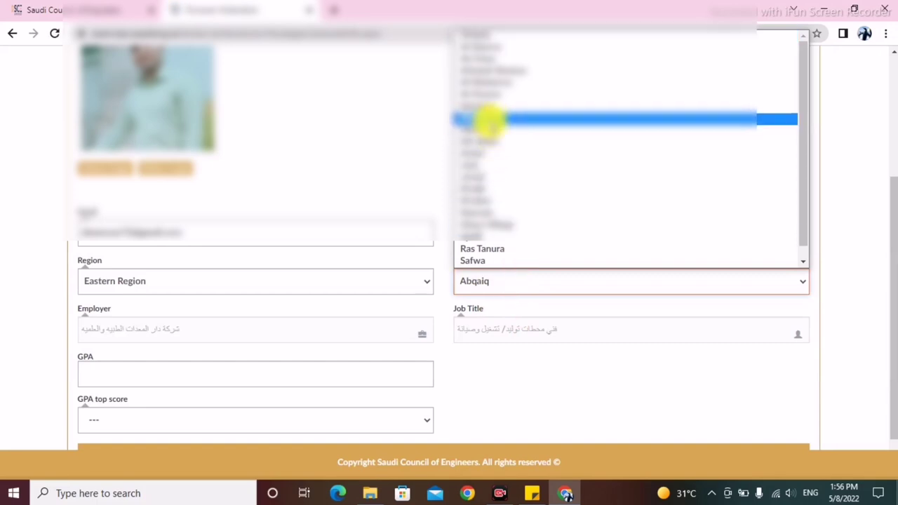
pyautogui.click(486, 120)
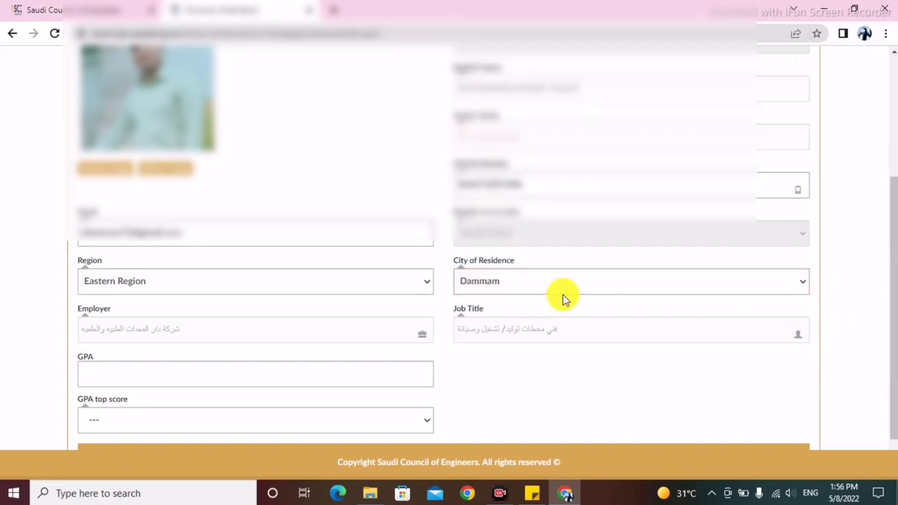
# Enter 325 as the GPA in the contact info form.
pyautogui.scroll(-1, 561, 298)
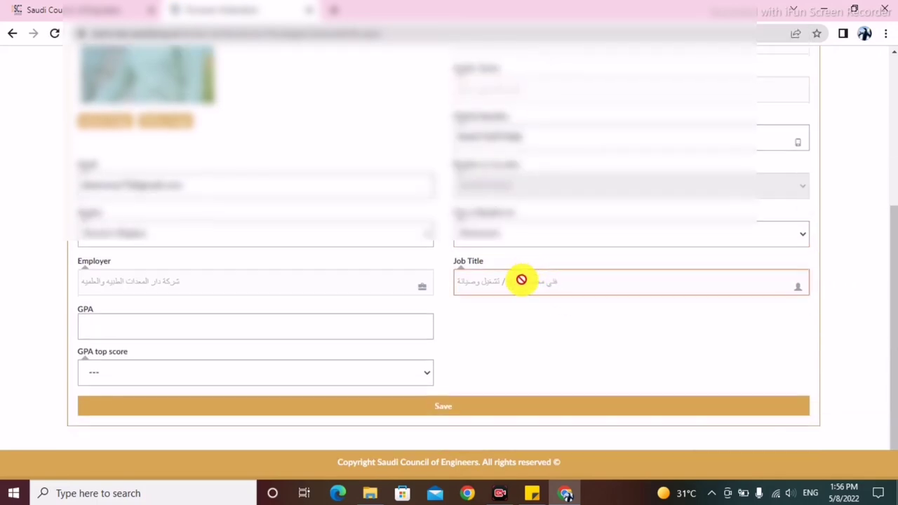
pyautogui.click(92, 329)
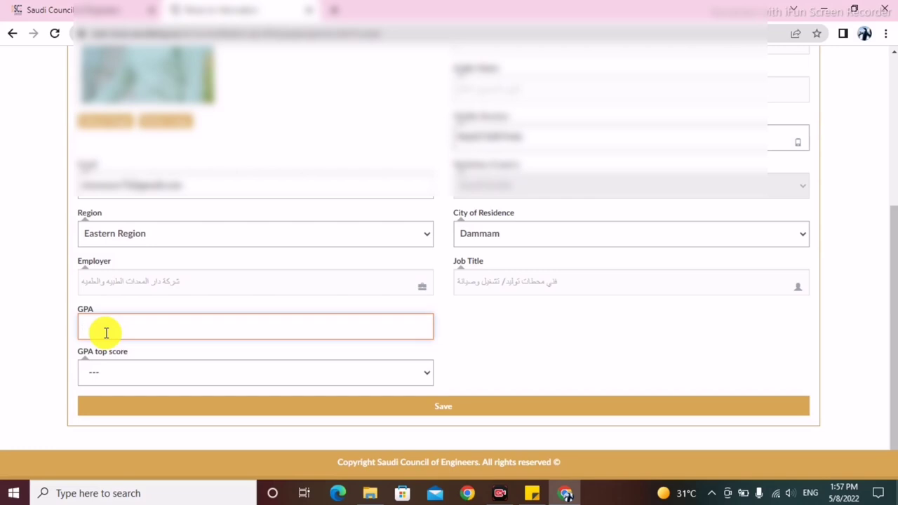
pyautogui.write('323')
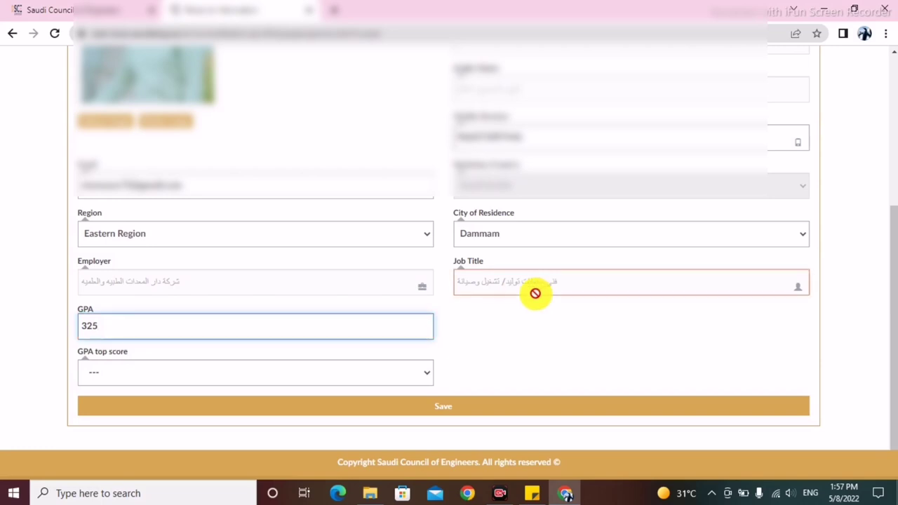
pyautogui.click(500, 330)
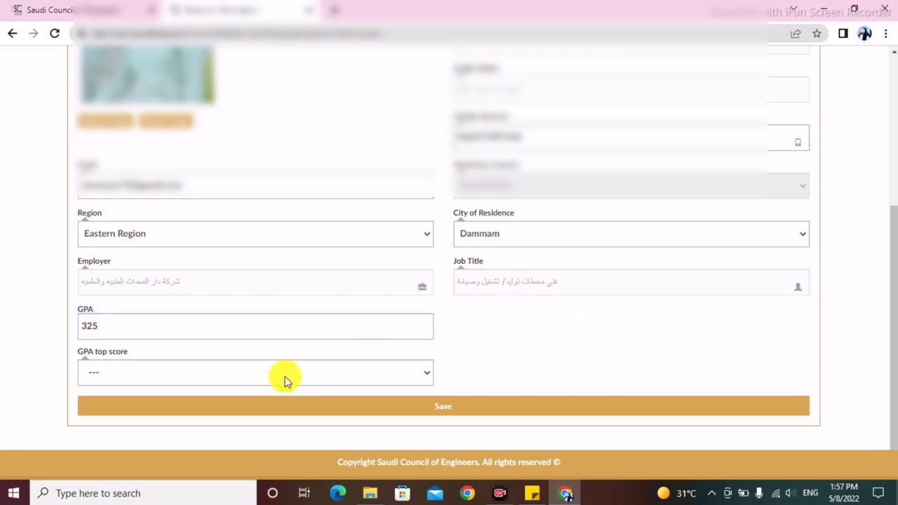
# Set the GPA top score to 4.
pyautogui.click(113, 371)
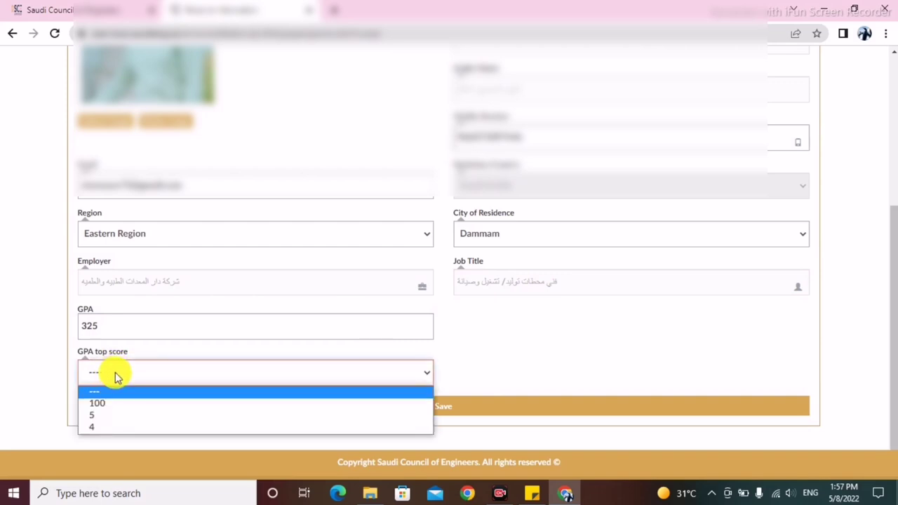
pyautogui.click(184, 375)
pyautogui.click(183, 374)
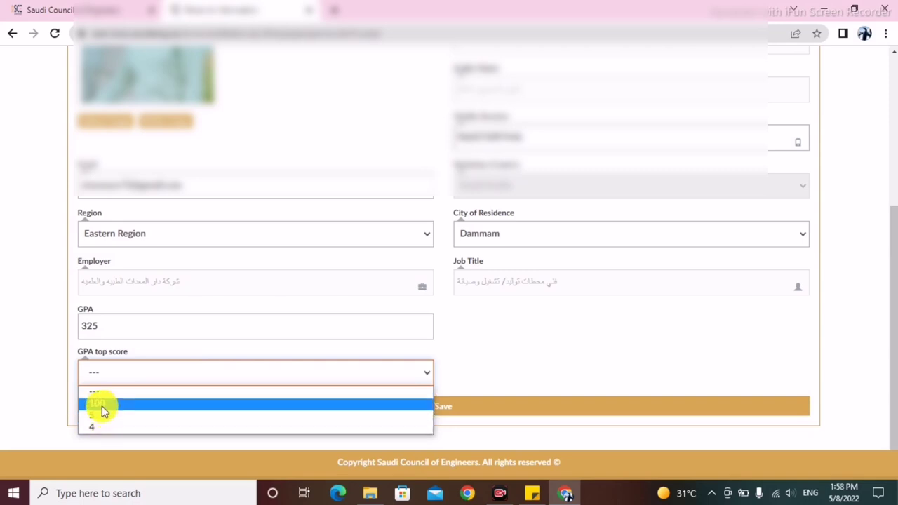
pyautogui.click(97, 425)
pyautogui.click(530, 334)
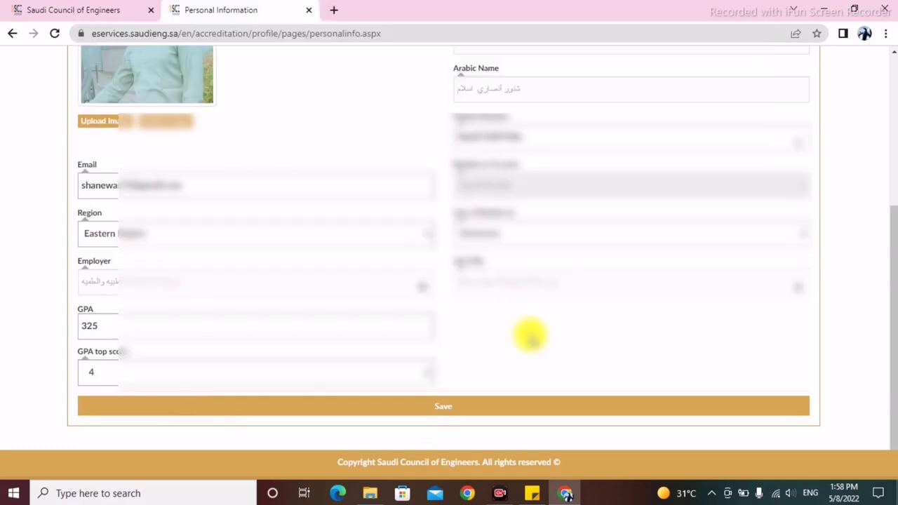
# Review the completed contact info form, save it, and check the saved details.
pyautogui.scroll(5, 554, 323)
pyautogui.scroll(-5, 566, 312)
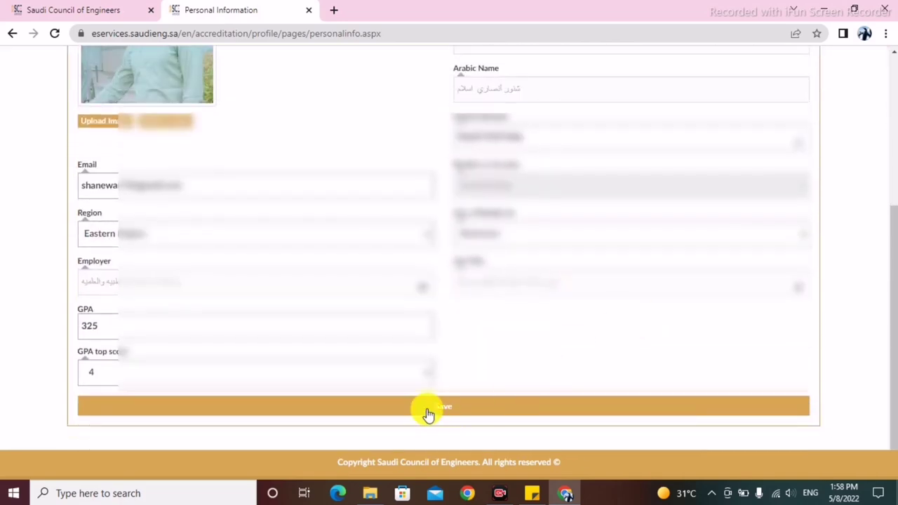
pyautogui.click(442, 410)
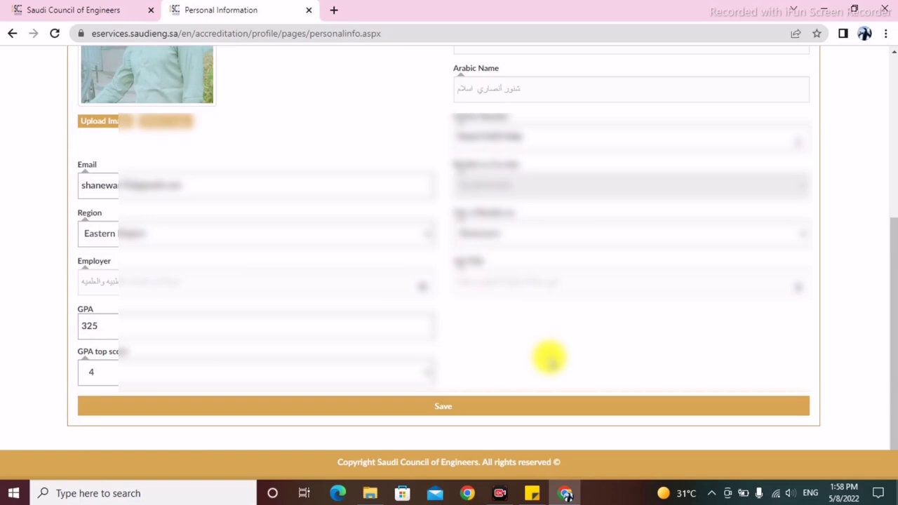
pyautogui.scroll(3, 550, 360)
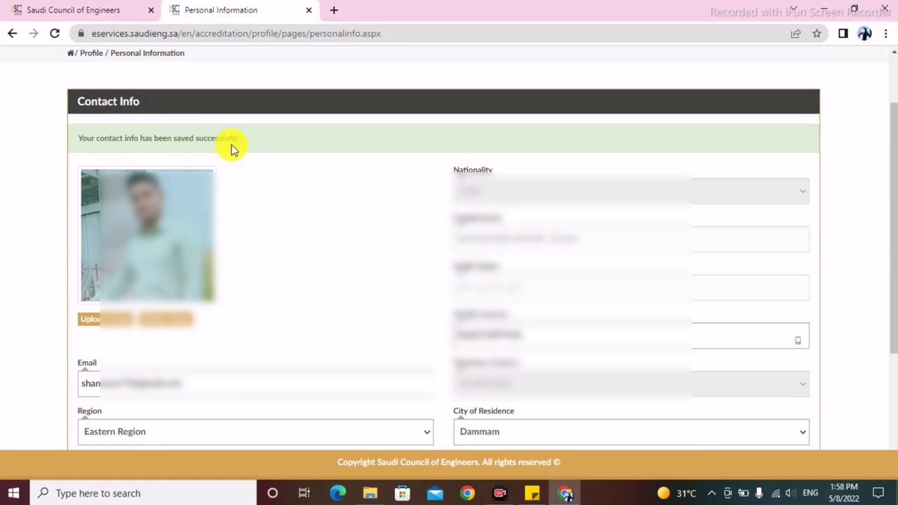
pyautogui.scroll(-2, 234, 149)
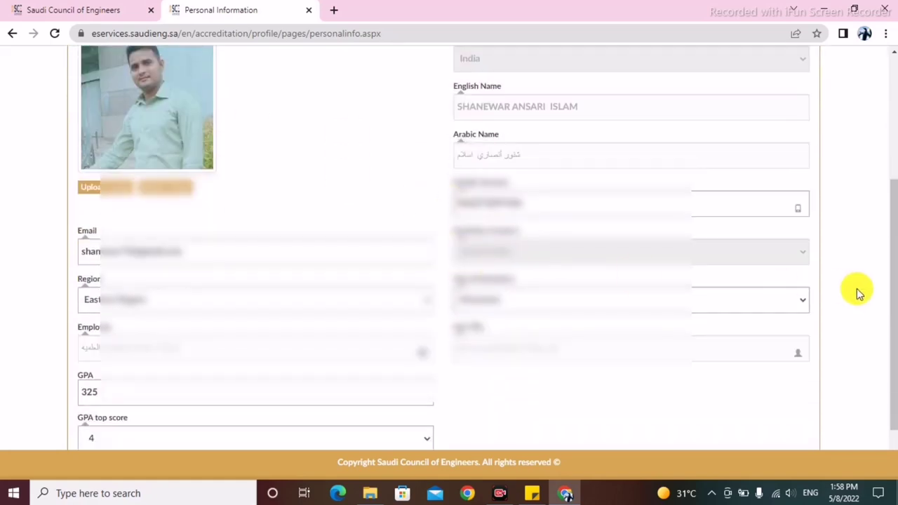